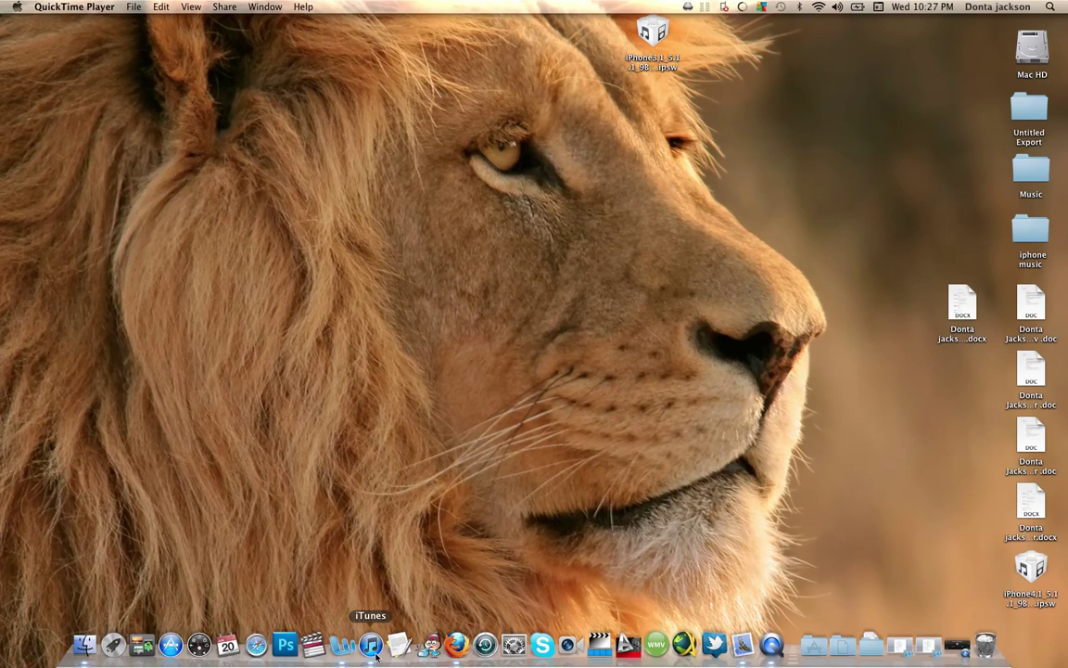
# - Launch iTunes from the Dock and dismiss the 'cannot read the contents of the iPhone' alert
pyautogui.click(370, 645)
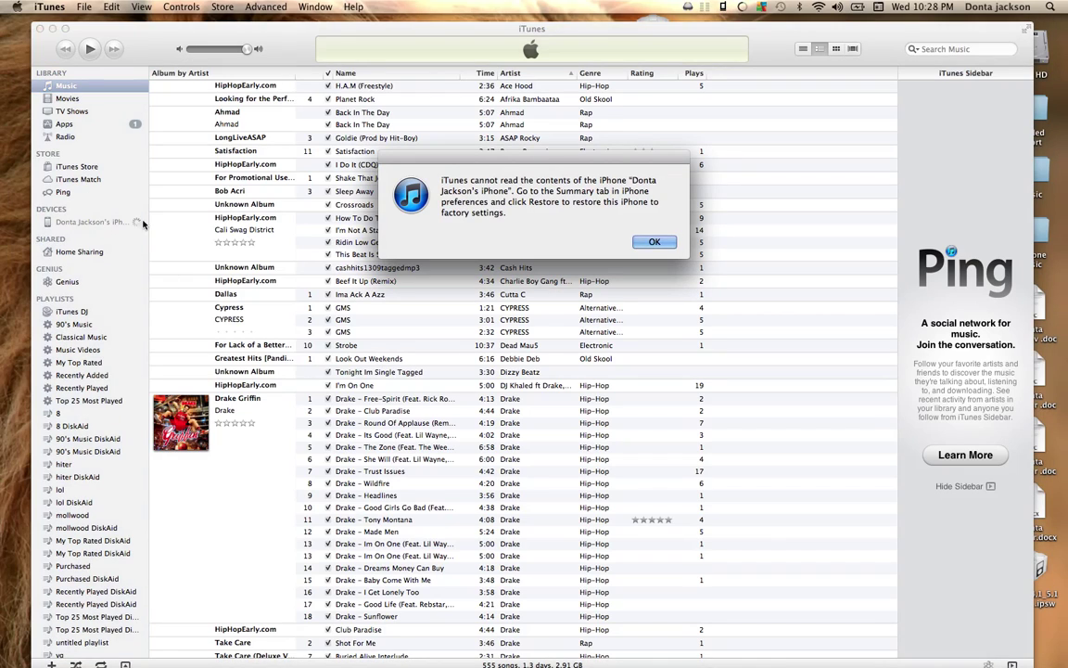
pyautogui.click(655, 243)
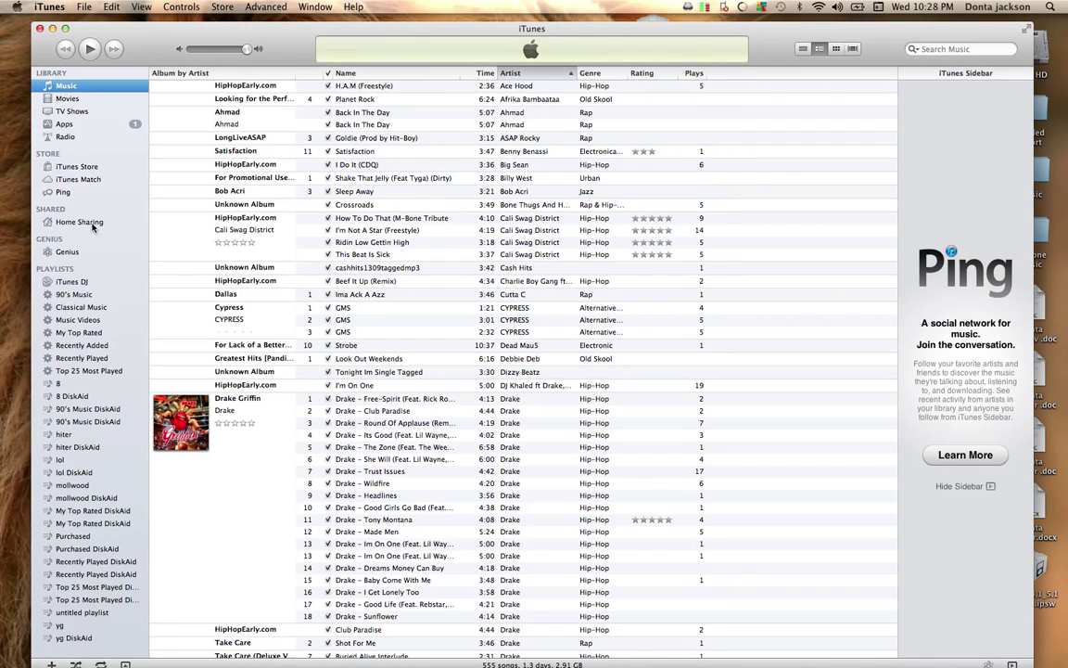
# - Go from Home Sharing to the iPhone under DEVICES to show its Summary tab
pyautogui.click(81, 221)
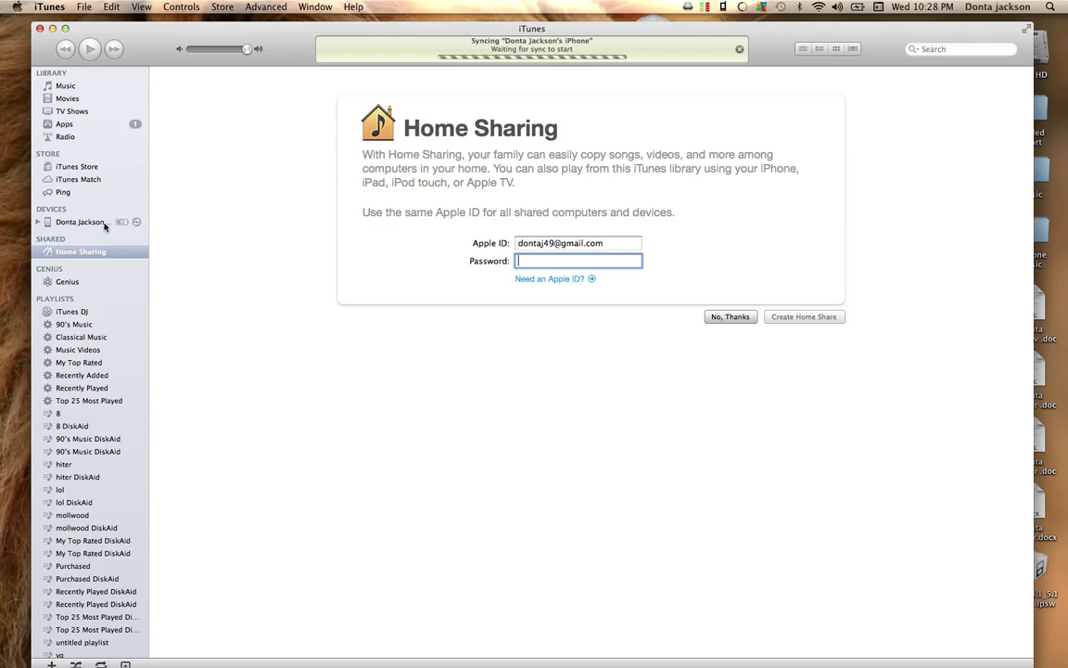
pyautogui.click(102, 222)
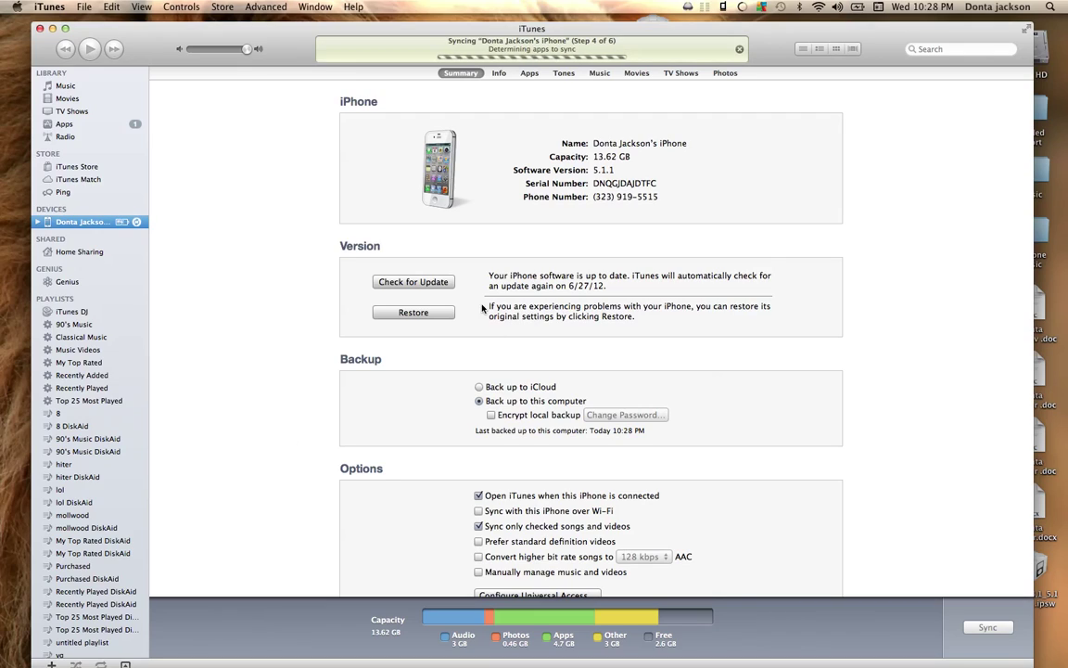
# - Option-click Restore to open the Desktop .ipsw file picker, then move the dialog higher
pyautogui.keyDown('alt'); pyautogui.click(438, 315); pyautogui.keyUp('alt')
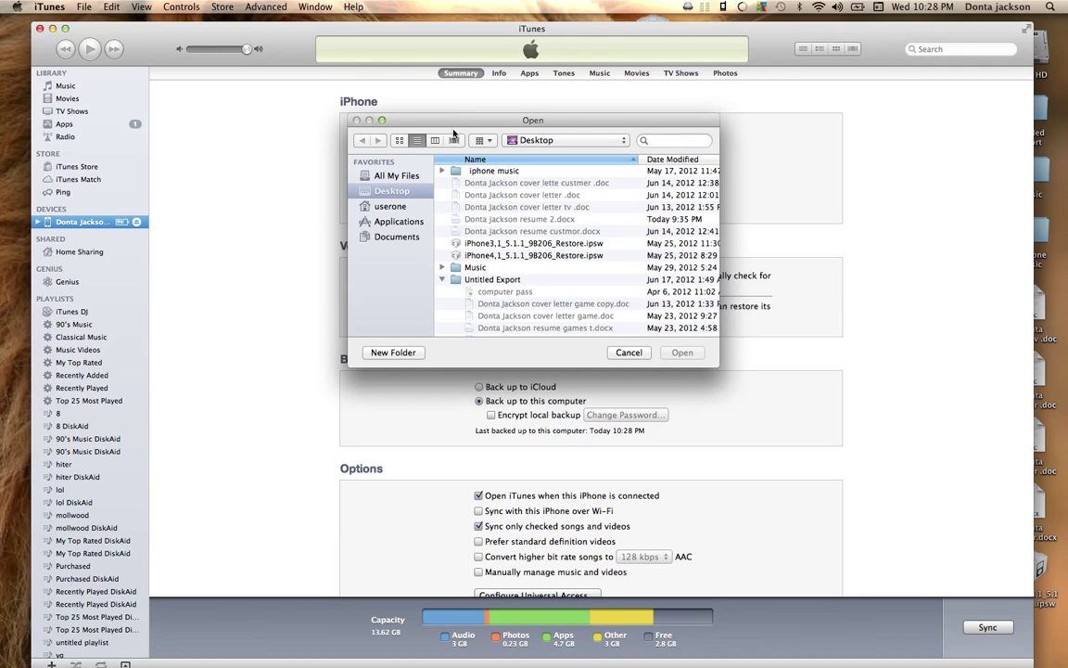
pyautogui.moveTo(408, 118)
pyautogui.mouseDown()
pyautogui.moveTo(603, 364)
pyautogui.moveTo(617, 55)
pyautogui.moveTo(614, 107)
pyautogui.moveTo(427, 21)
pyautogui.moveTo(399, 48)
pyautogui.mouseUp()
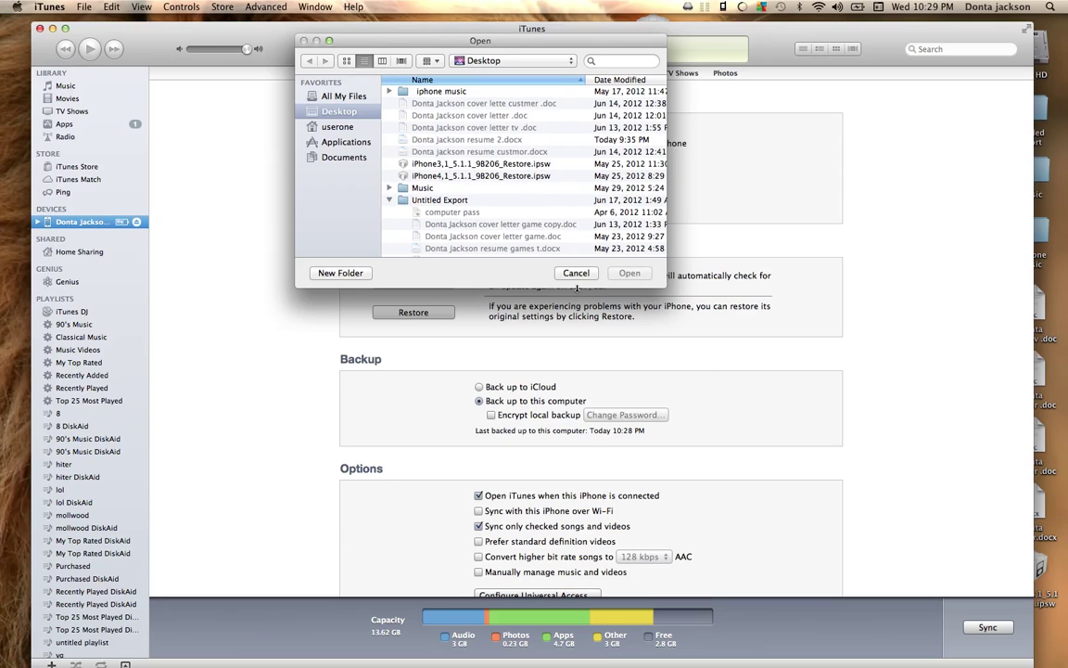
# - Cancel the Open dialog without choosing a firmware file and minimize the iTunes window
pyautogui.click(576, 274)
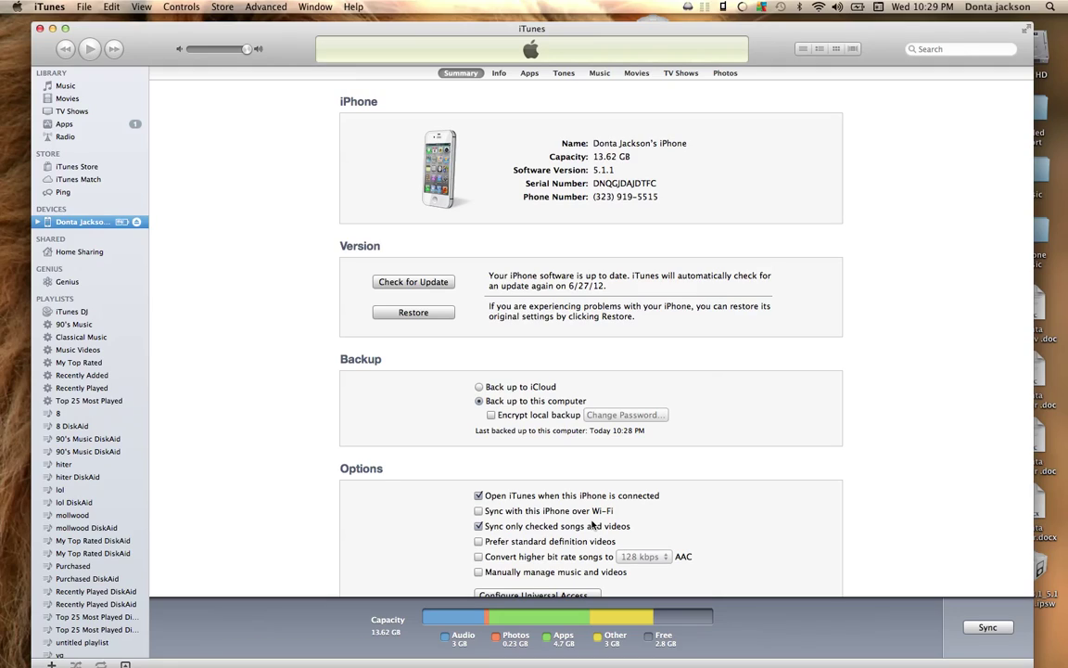
pyautogui.click(52, 29)
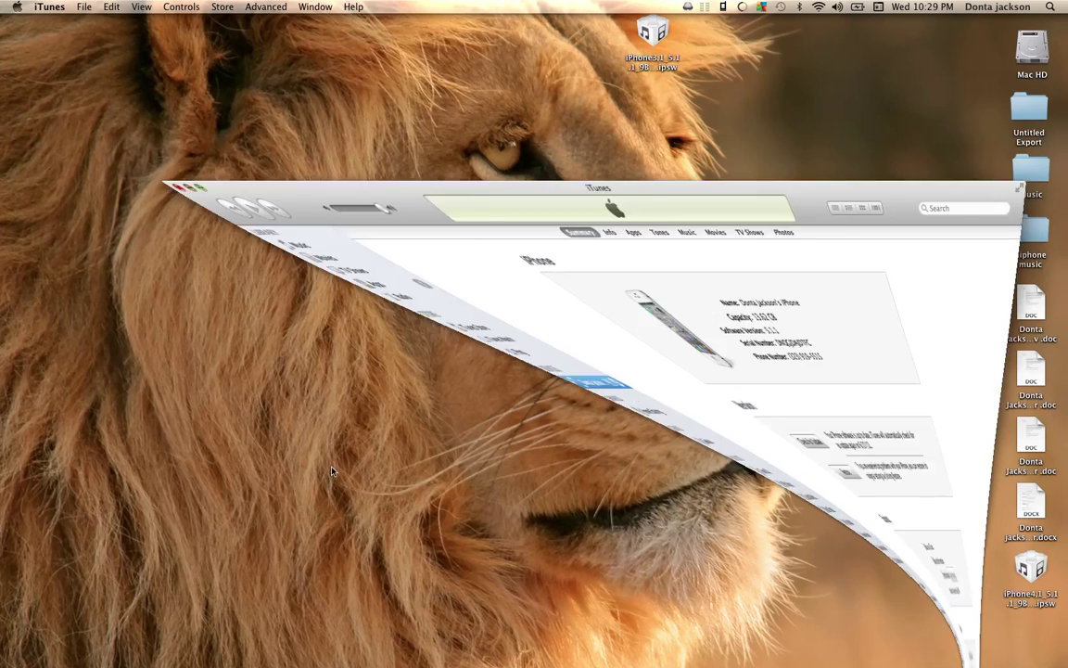